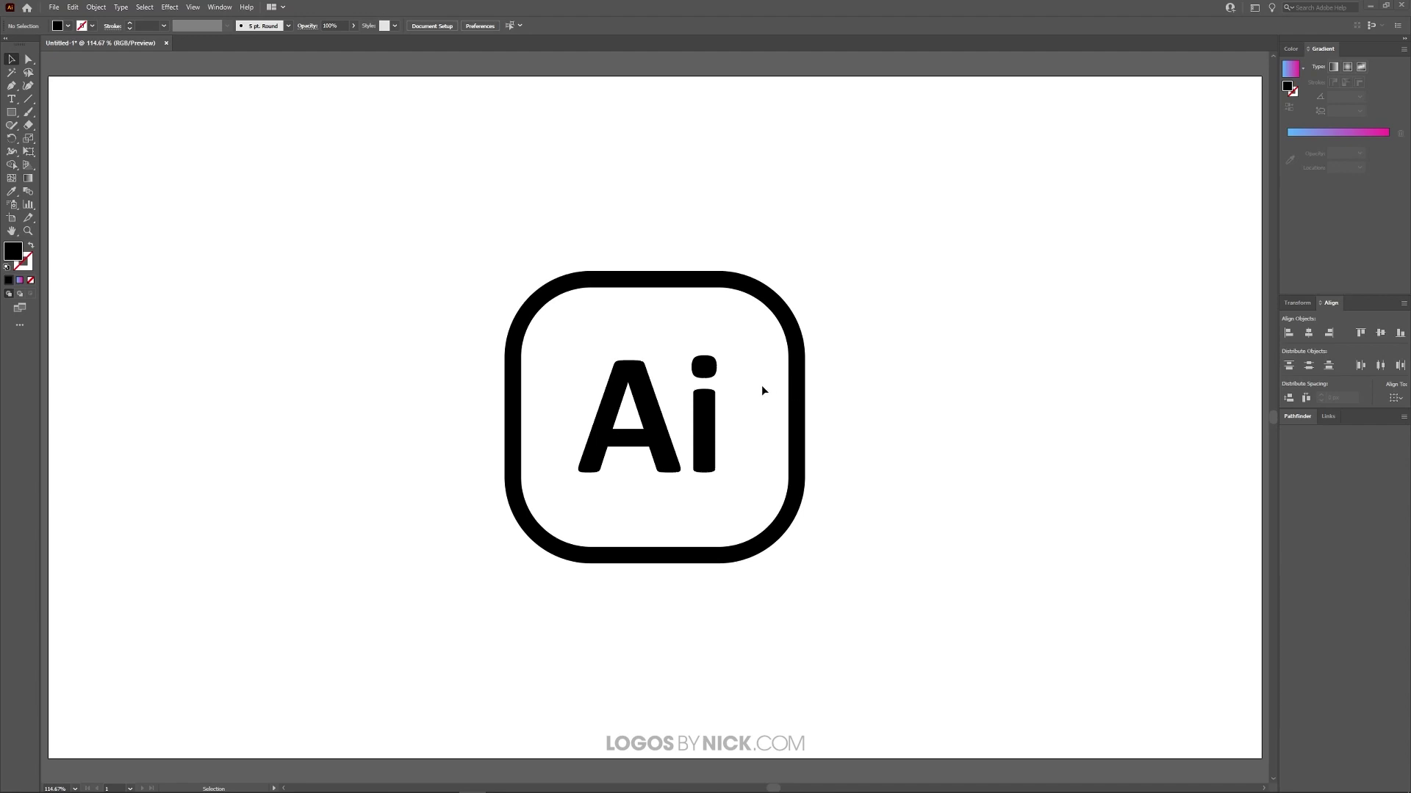
# Marquee-select all icon parts and fill them with the blue-to-pink gradient swatch
pyautogui.click(704, 430)
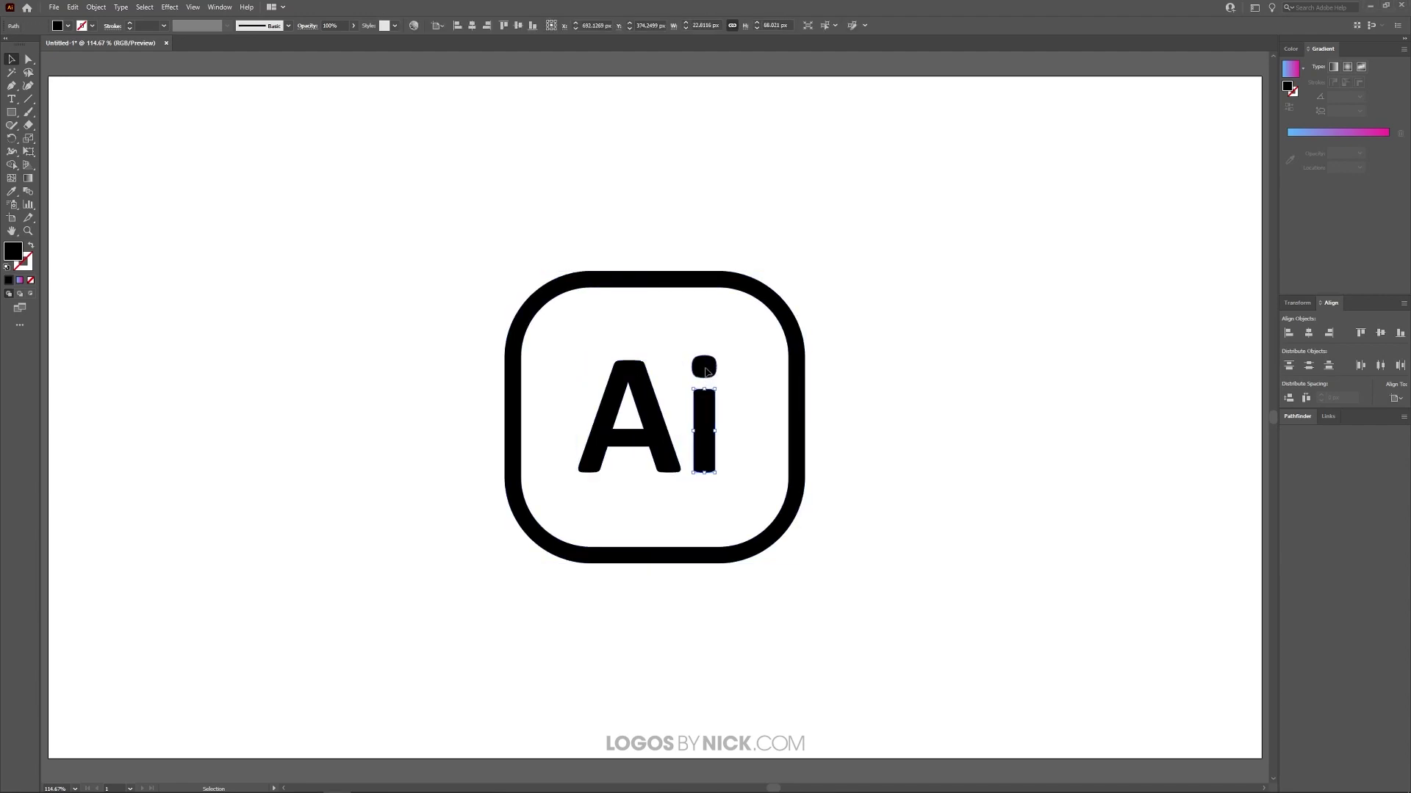
pyautogui.click(705, 371)
pyautogui.click(708, 280)
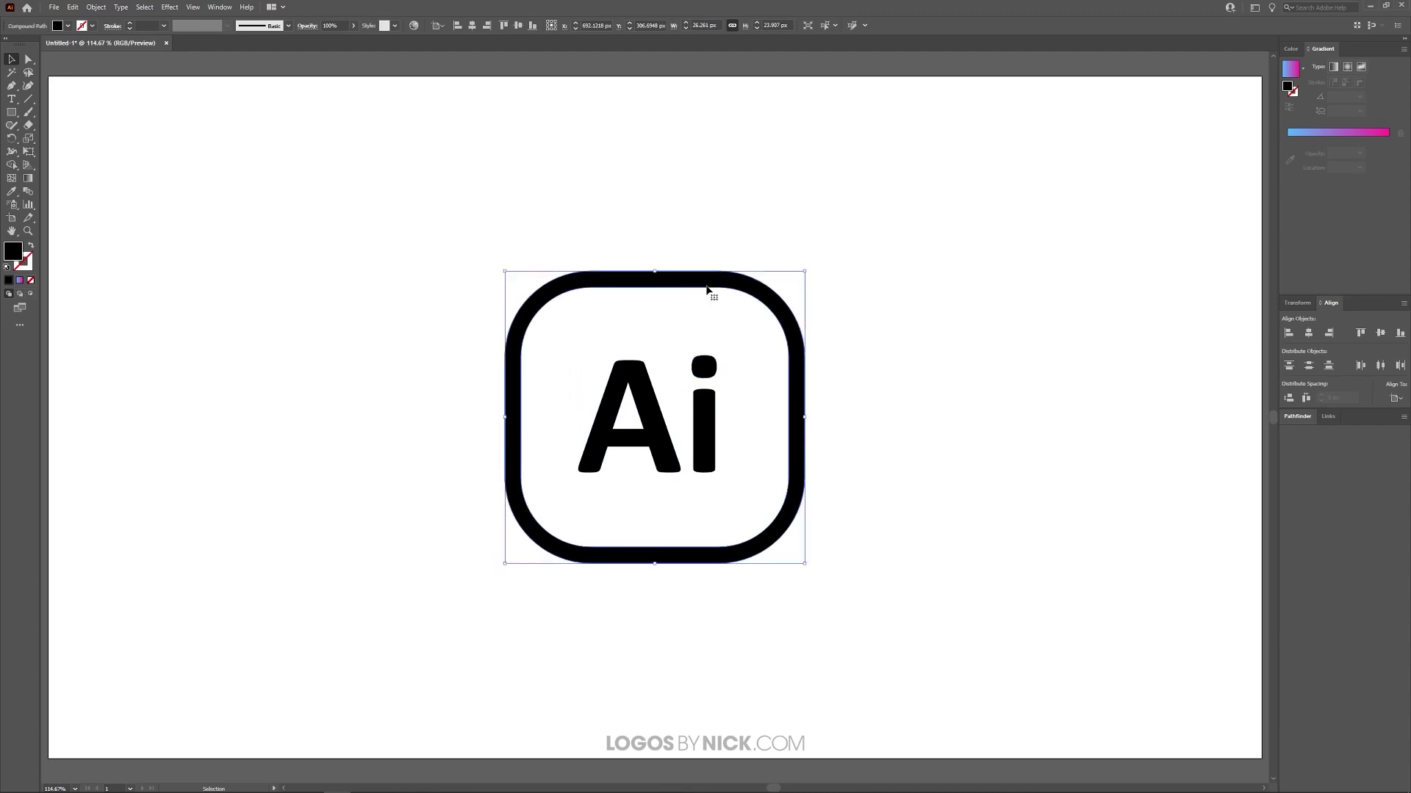
pyautogui.click(627, 649)
pyautogui.moveTo(964, 680); pyautogui.dragTo(405, 197)
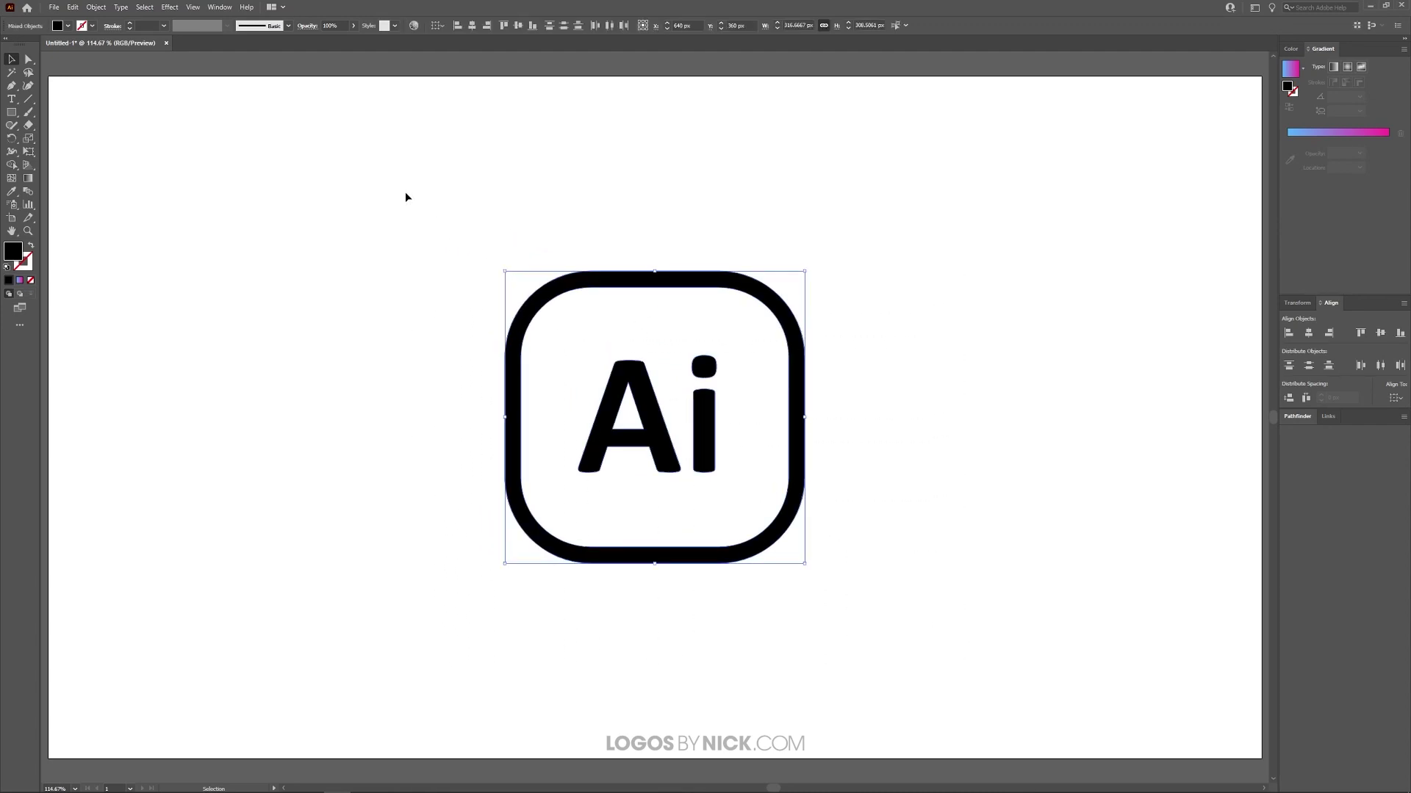
pyautogui.click(1292, 67)
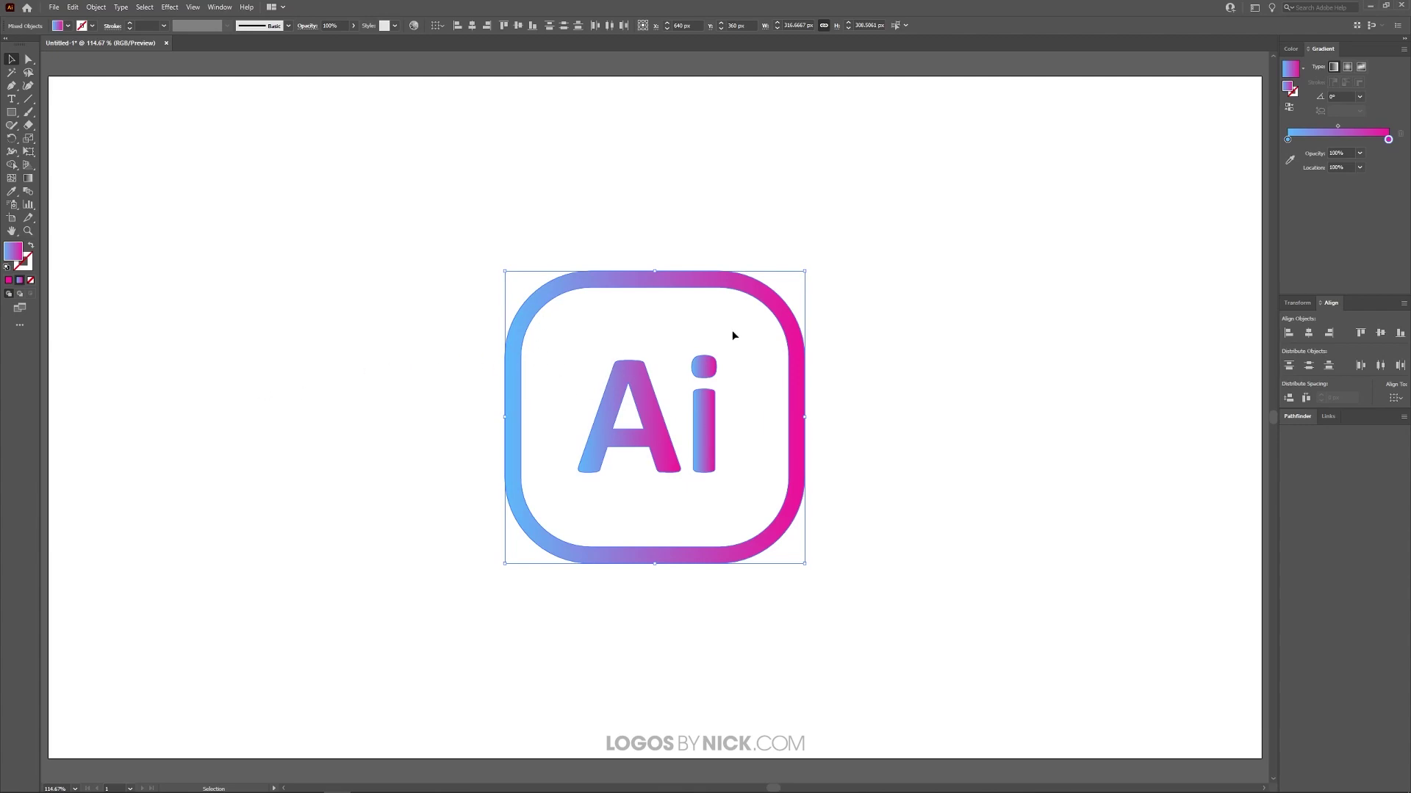
pyautogui.scroll(4, 686, 429)
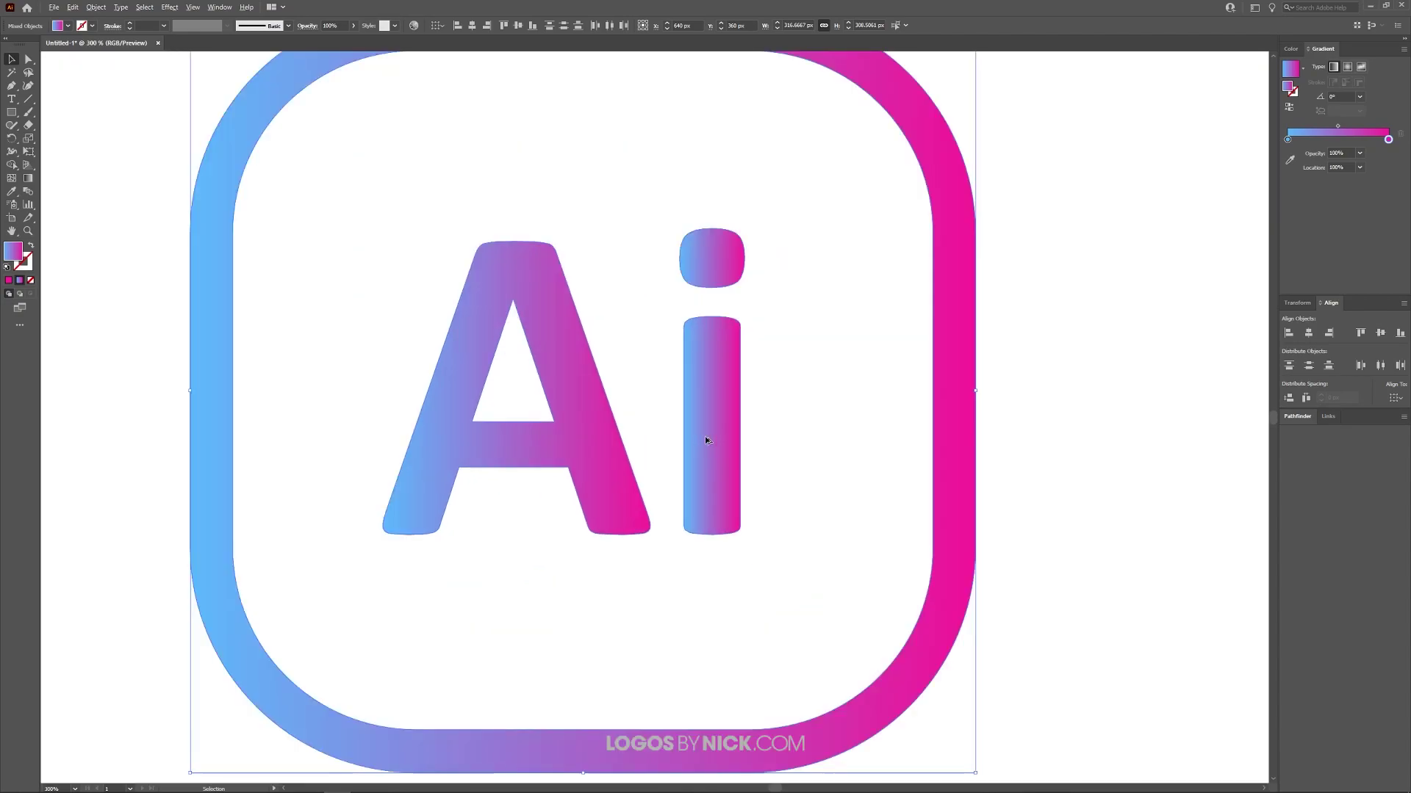
pyautogui.scroll(4, 704, 436)
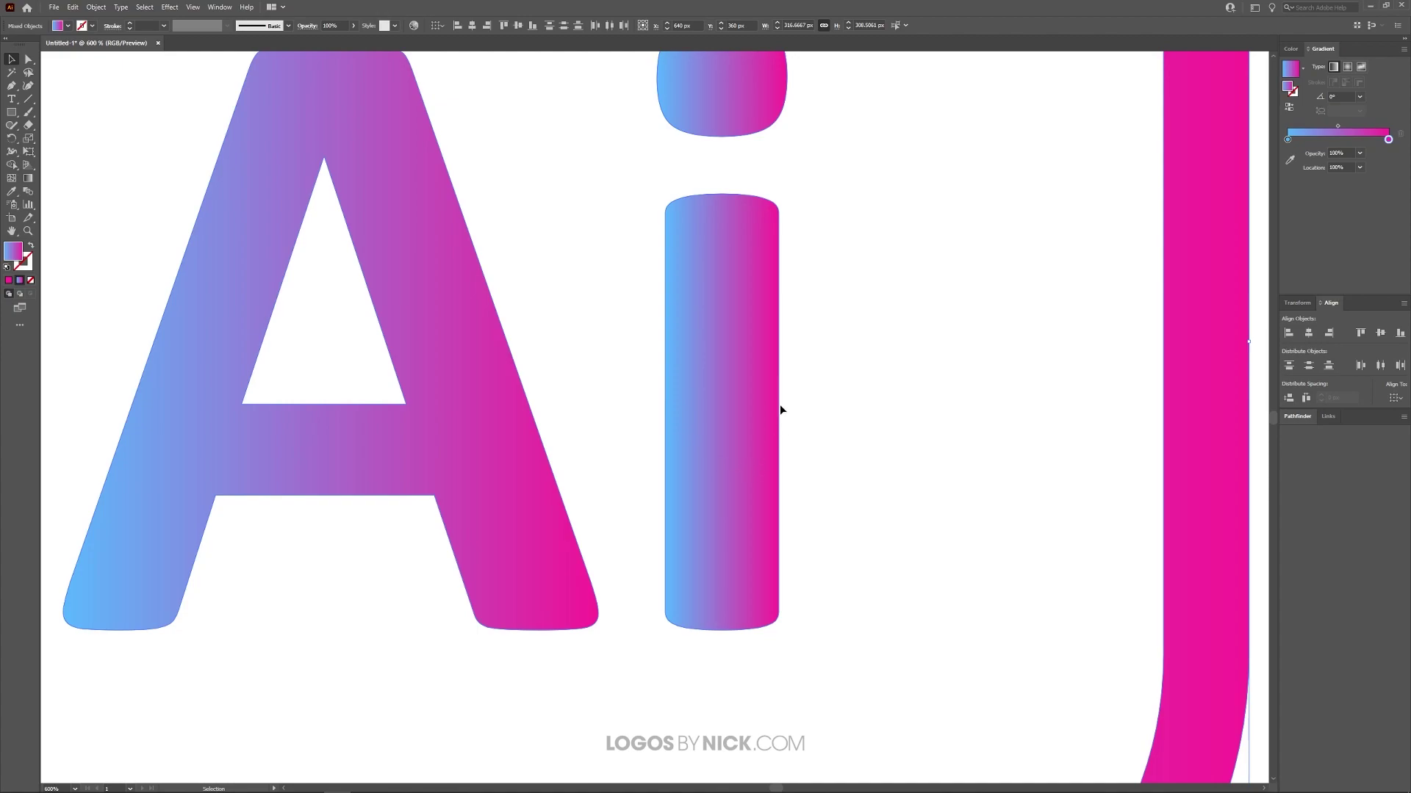
pyautogui.scroll(-3, 720, 444)
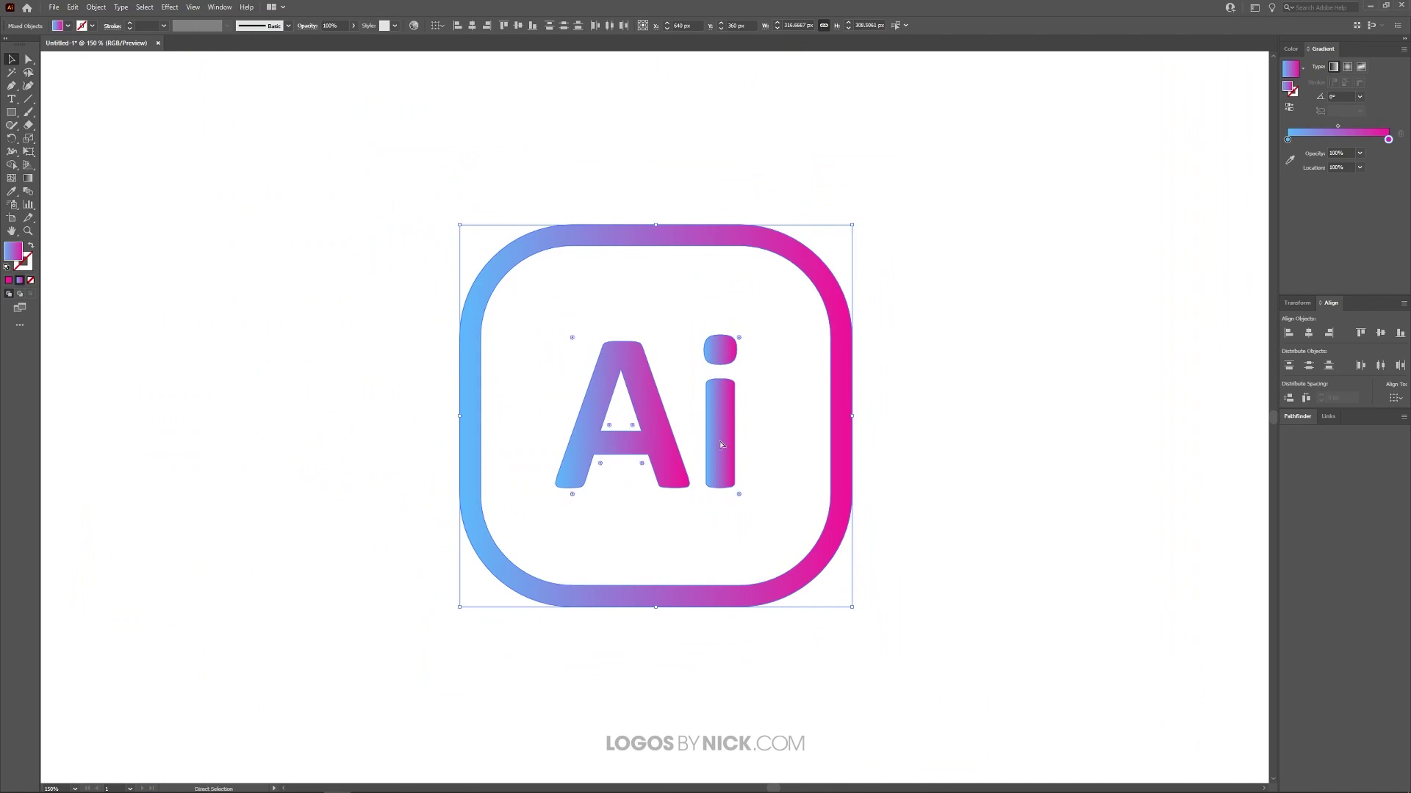
pyautogui.hotkey('ctrl', '0')
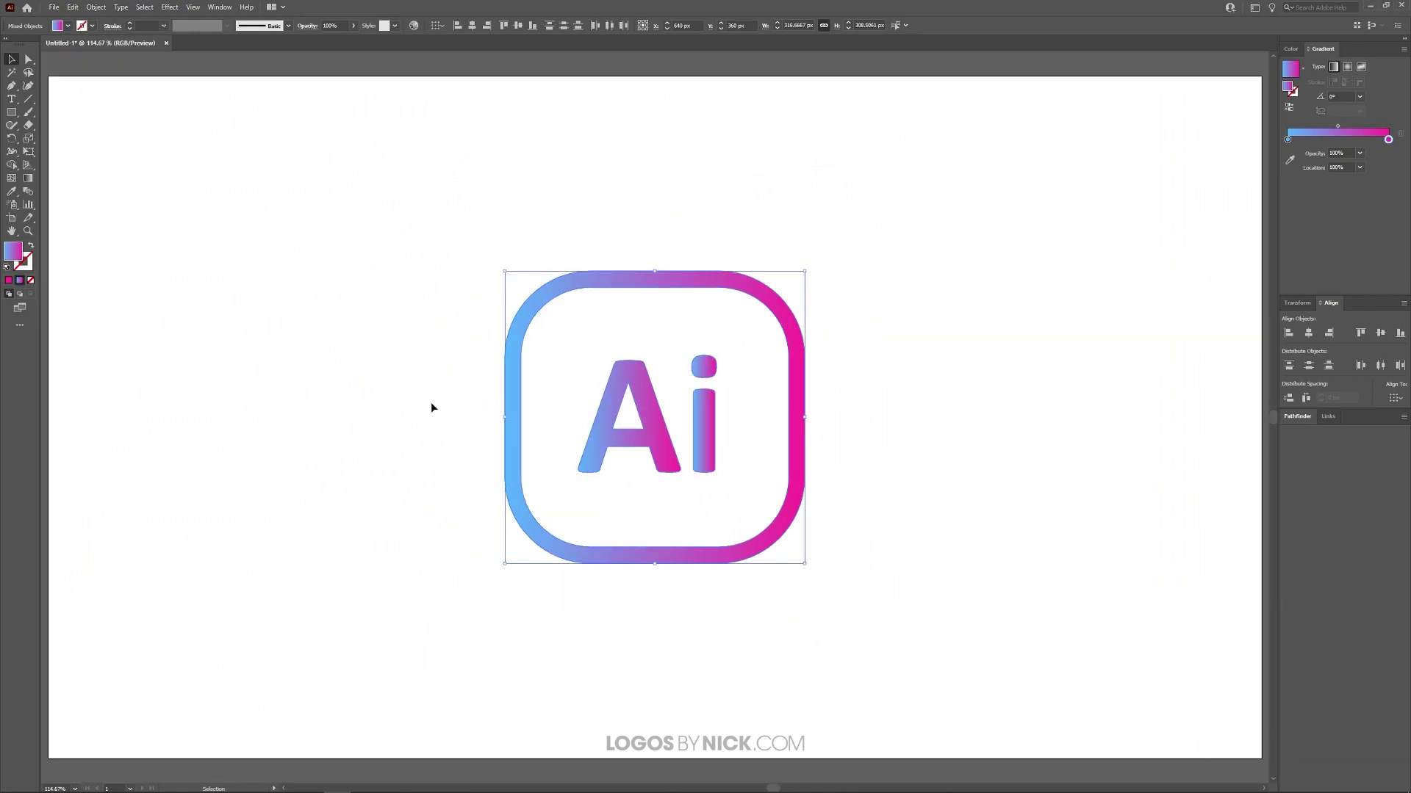
# Undo the gradient fill, then group the outline and letters with Object > Group
pyautogui.click(851, 596)
pyautogui.hotkey('ctrl', 'z')
pyautogui.hotkey('ctrl', 'z')
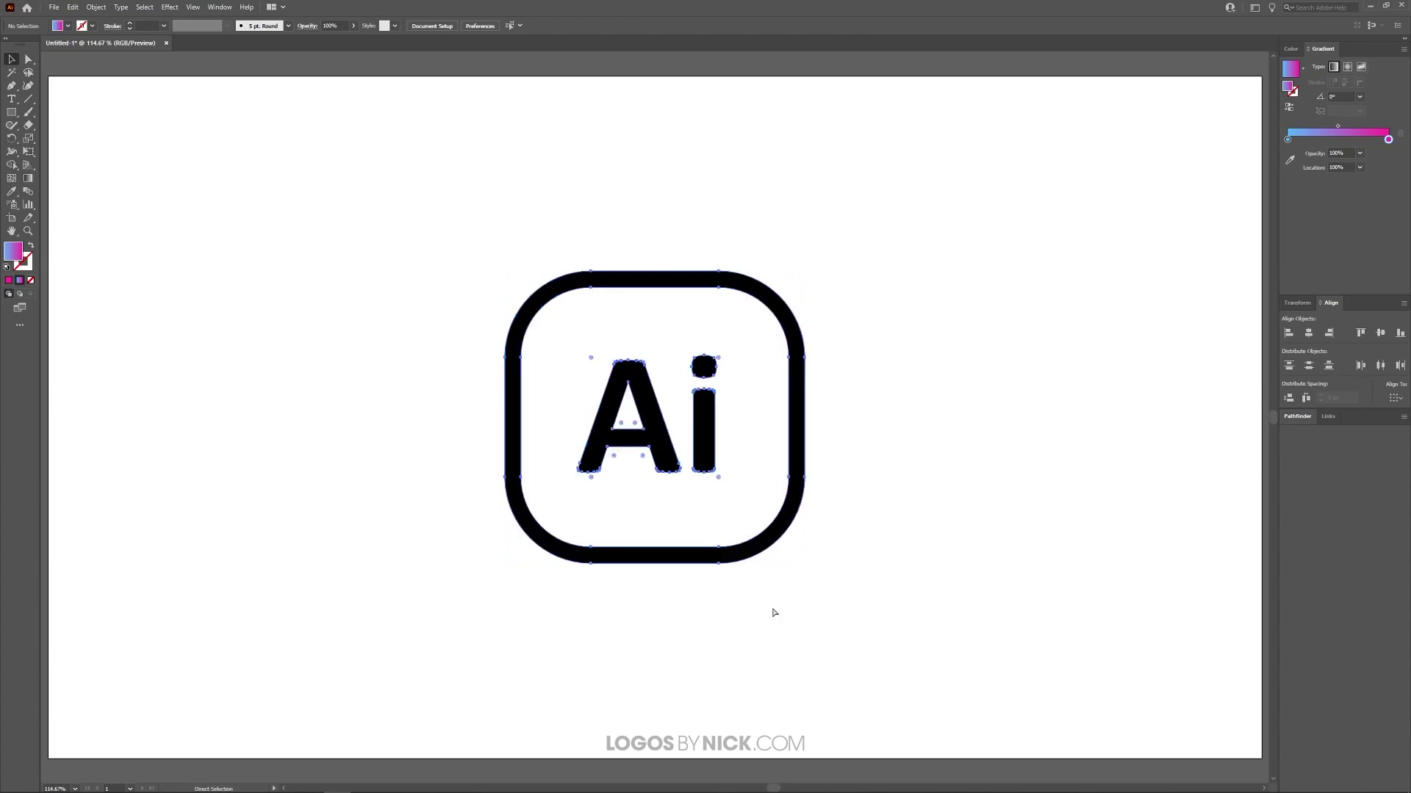
pyautogui.click(687, 657)
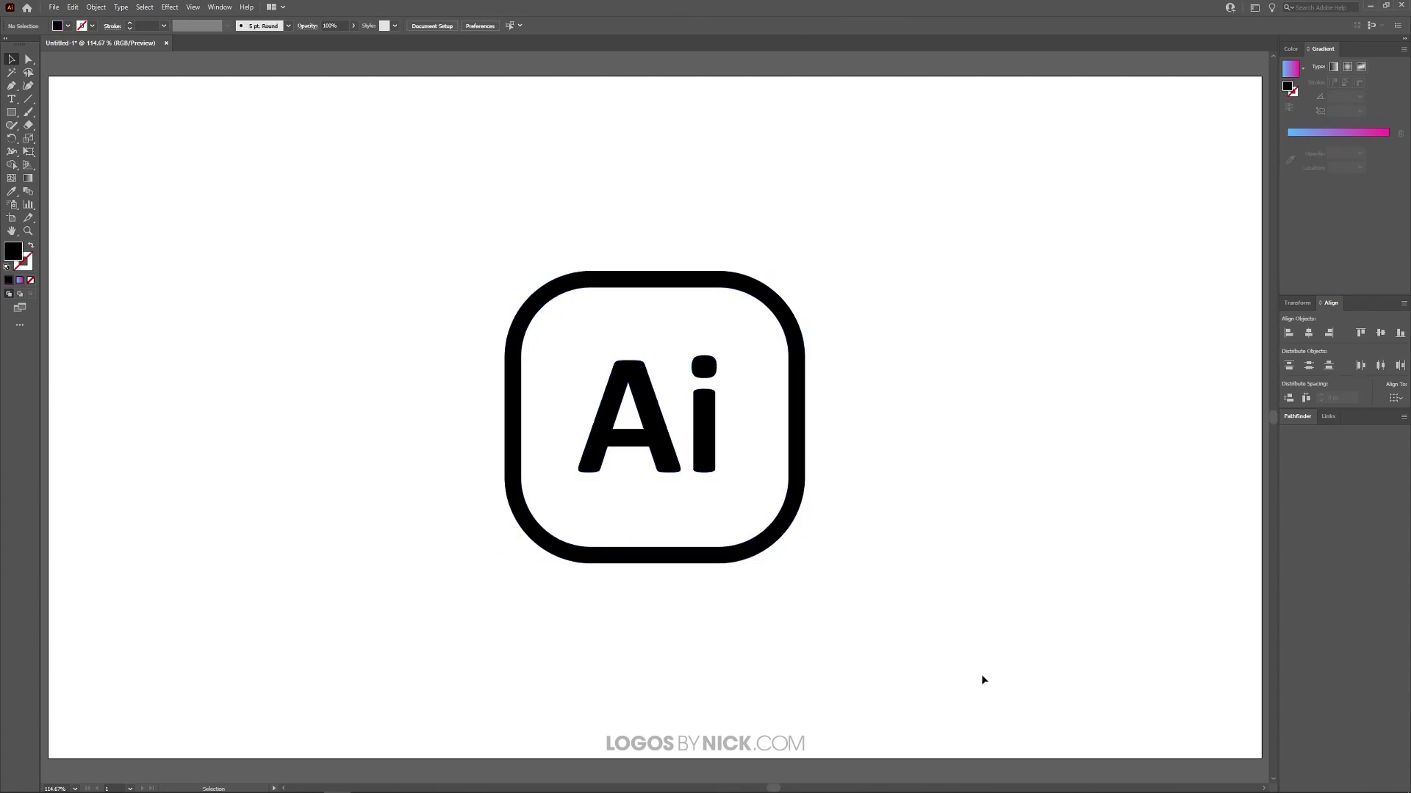
pyautogui.moveTo(983, 680); pyautogui.dragTo(393, 213)
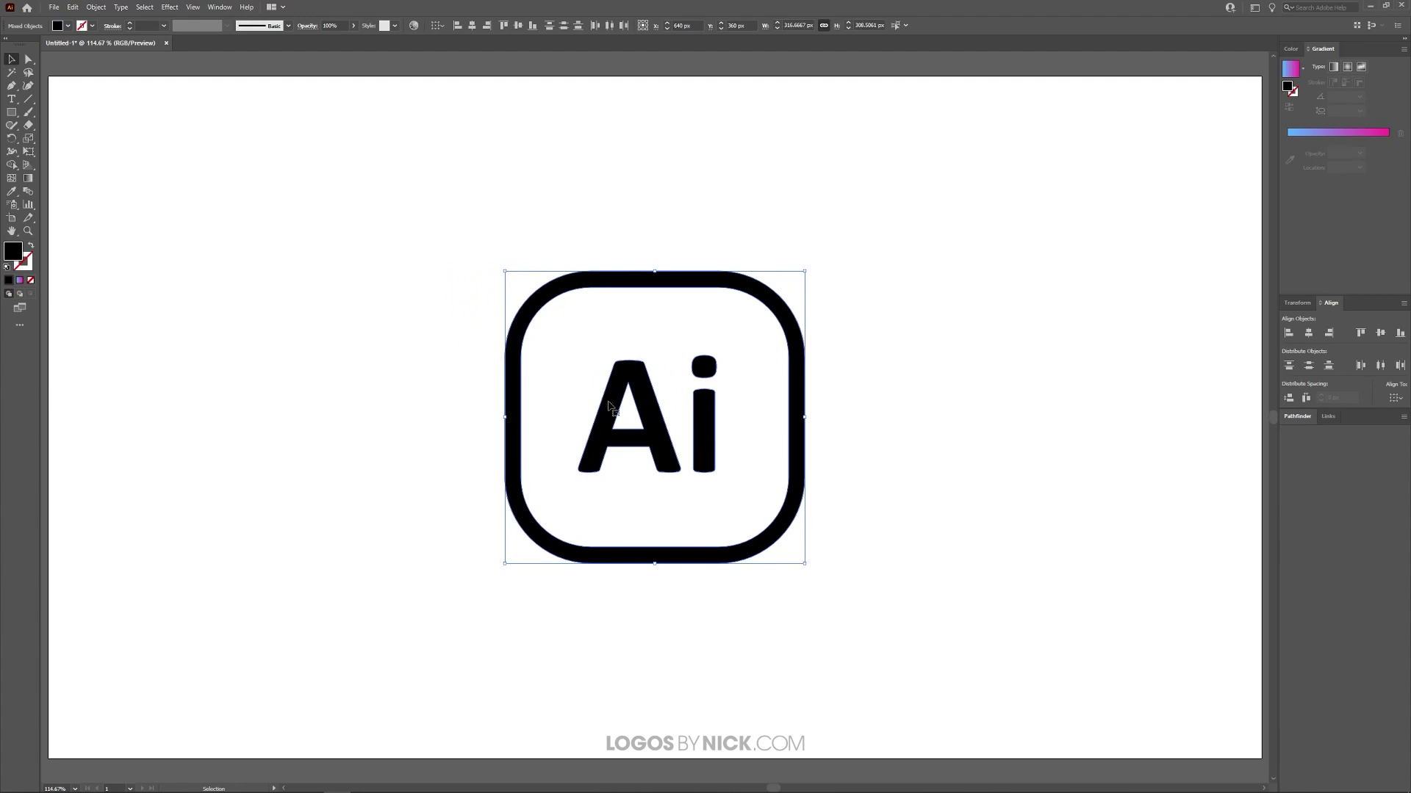
pyautogui.click(96, 7)
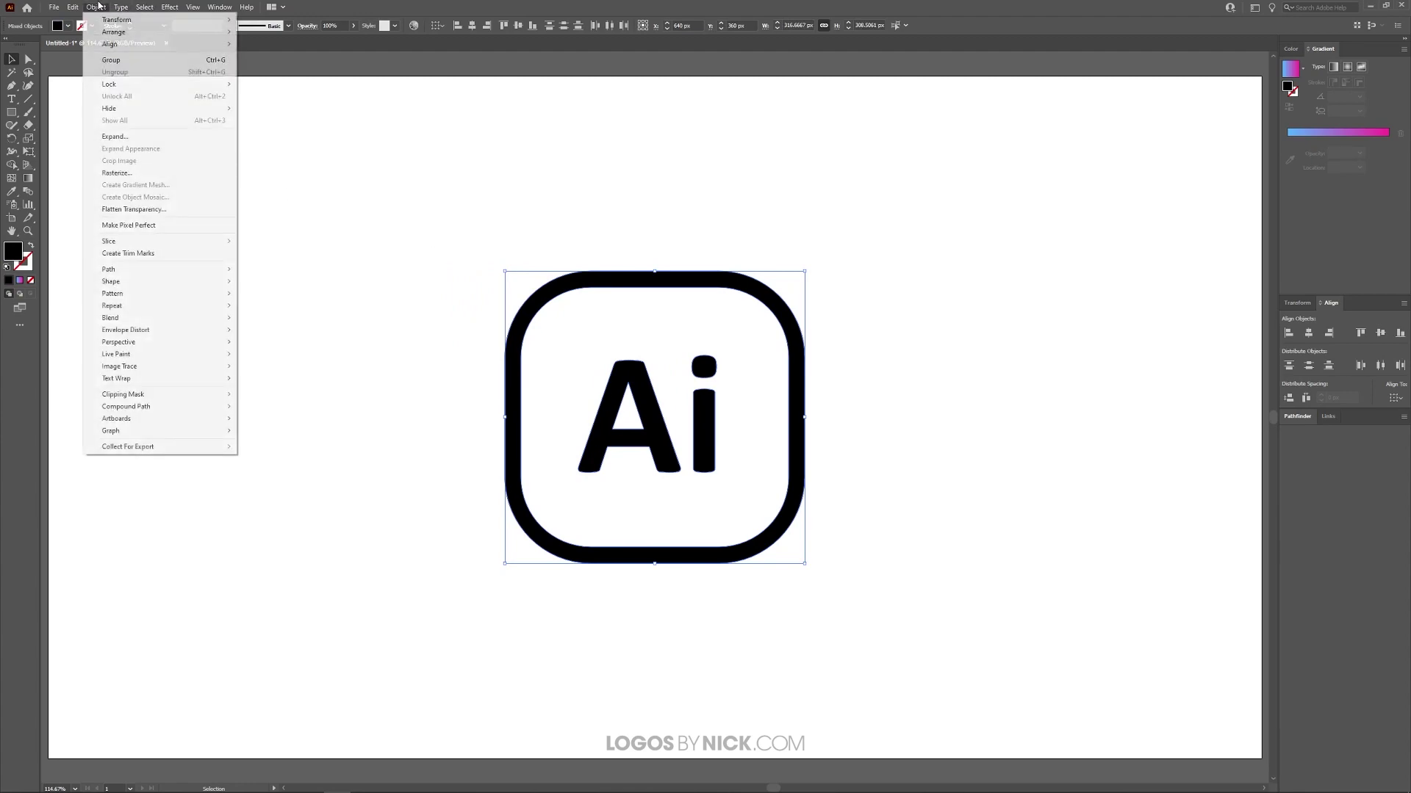
pyautogui.click(130, 60)
# Test the gradient on the group, then undo both the gradient and the grouping
pyautogui.click(20, 280)
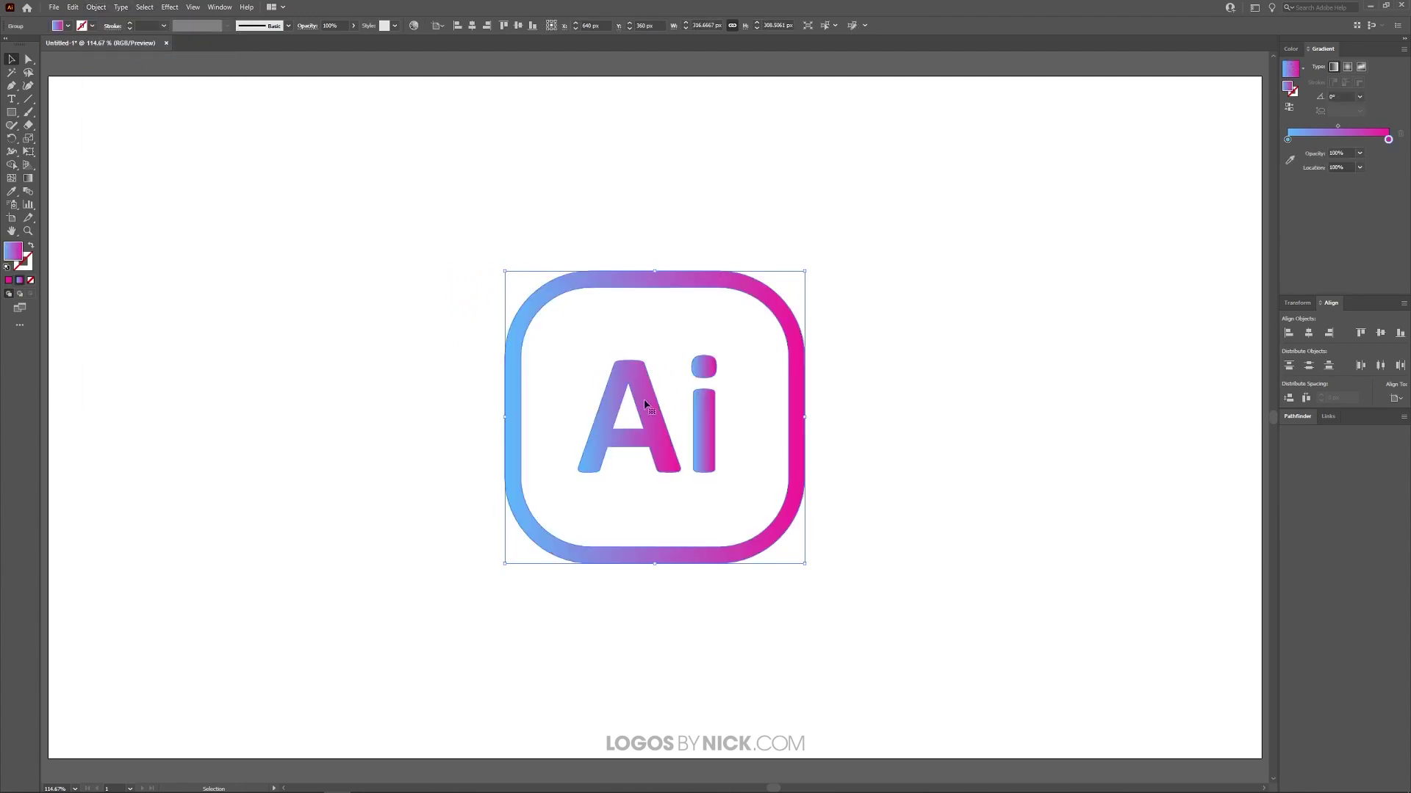
pyautogui.hotkey('ctrl', 'z')
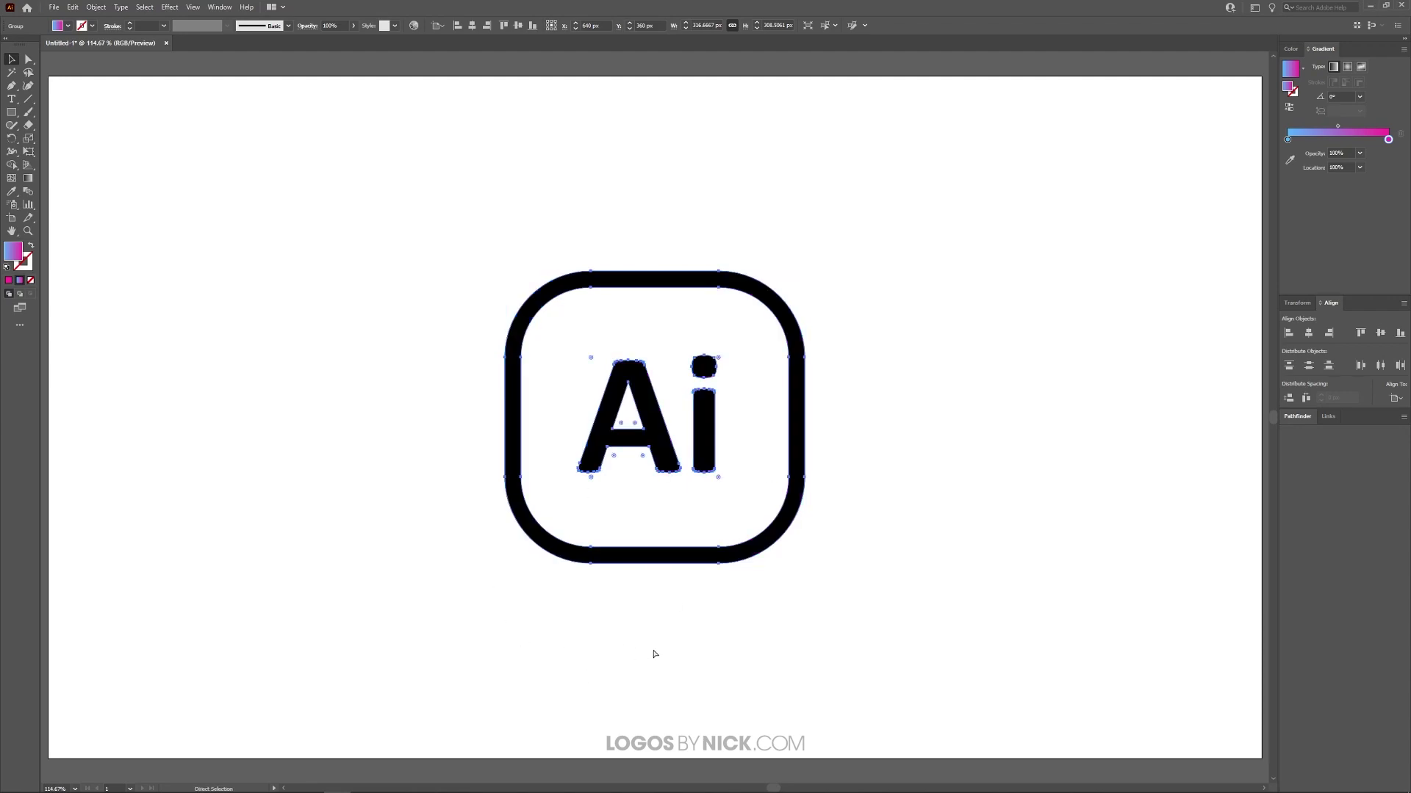
pyautogui.hotkey('ctrl', 'z')
pyautogui.click(725, 635)
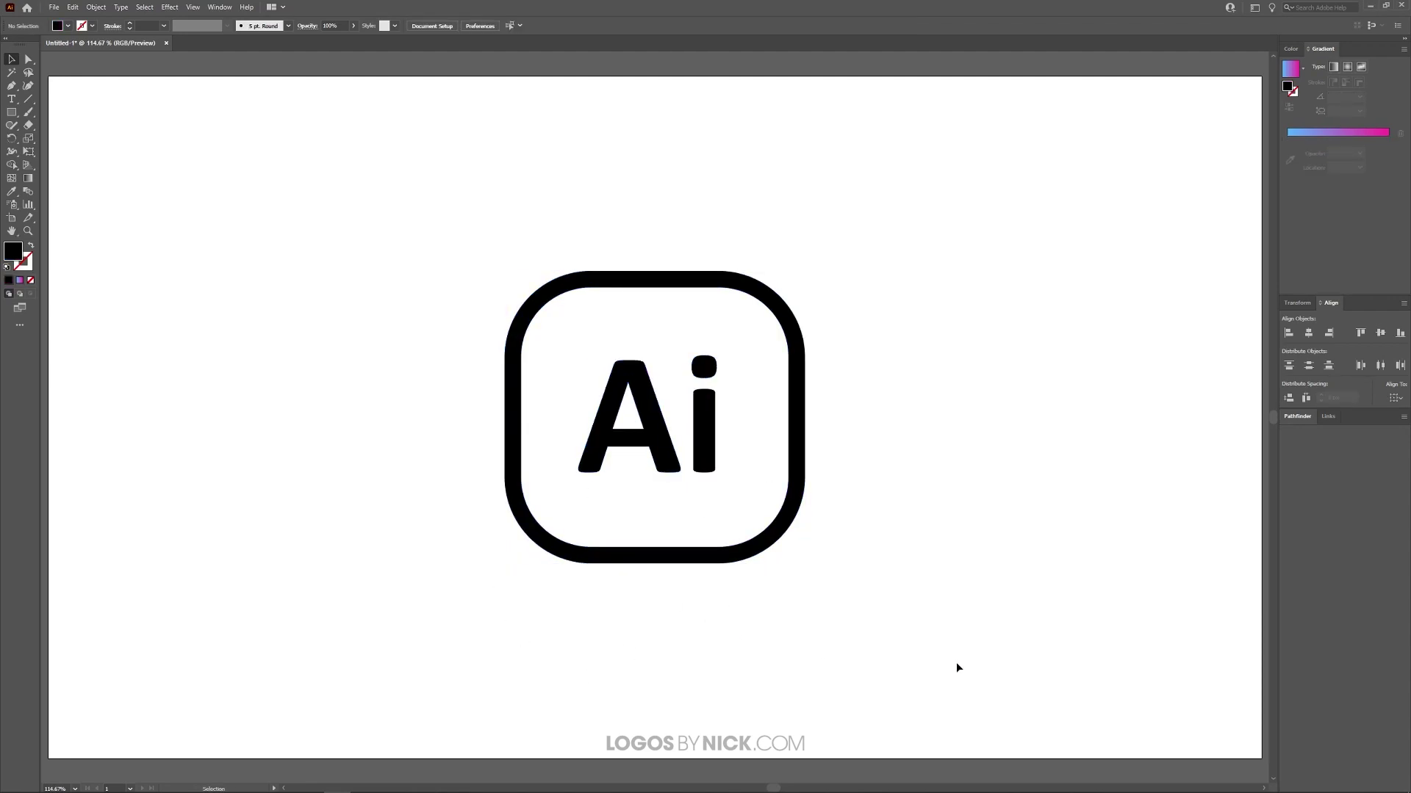
# Make the outline and letters one compound path and apply the blue-to-pink gradient
pyautogui.moveTo(1013, 675); pyautogui.dragTo(892, 570)
pyautogui.moveTo(893, 570); pyautogui.dragTo(363, 179)
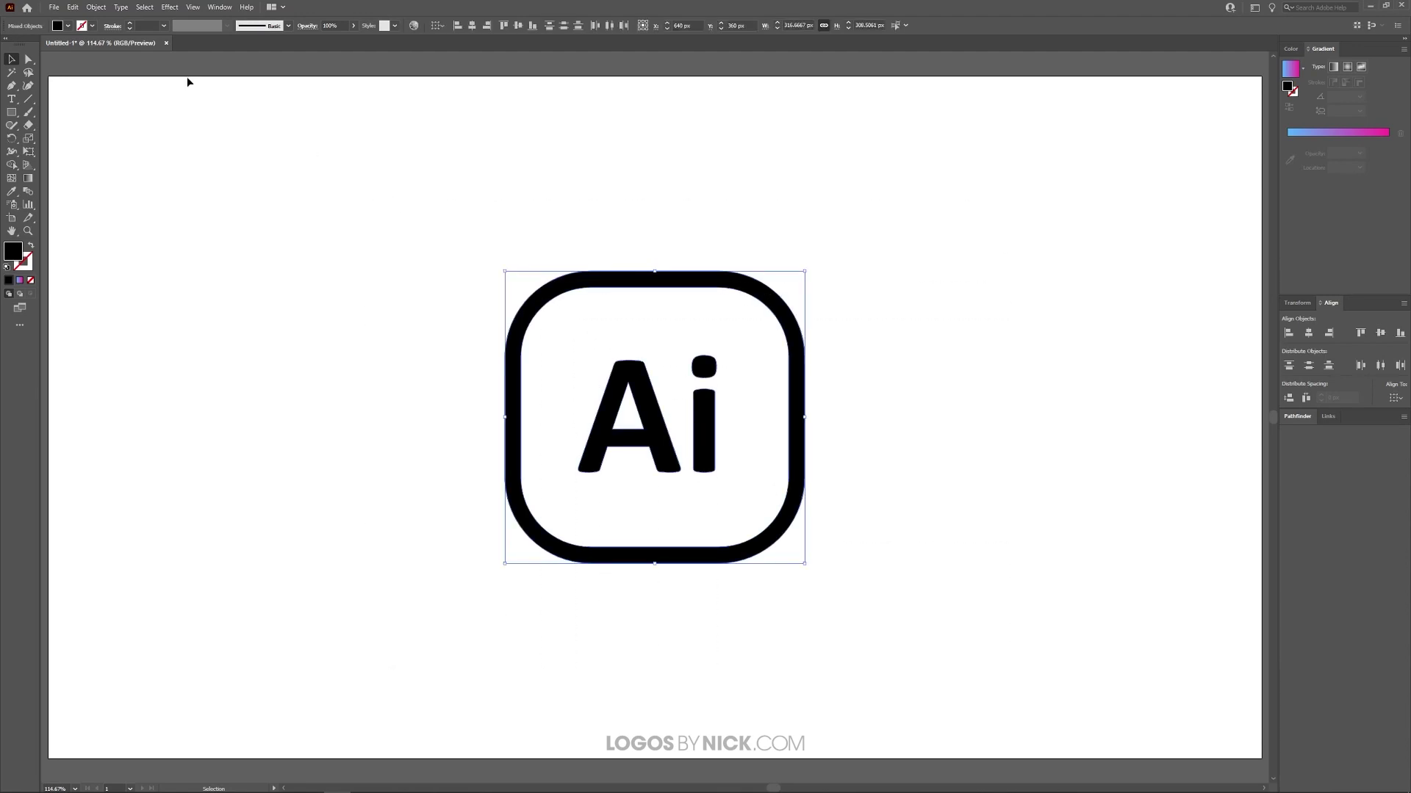
pyautogui.click(97, 7)
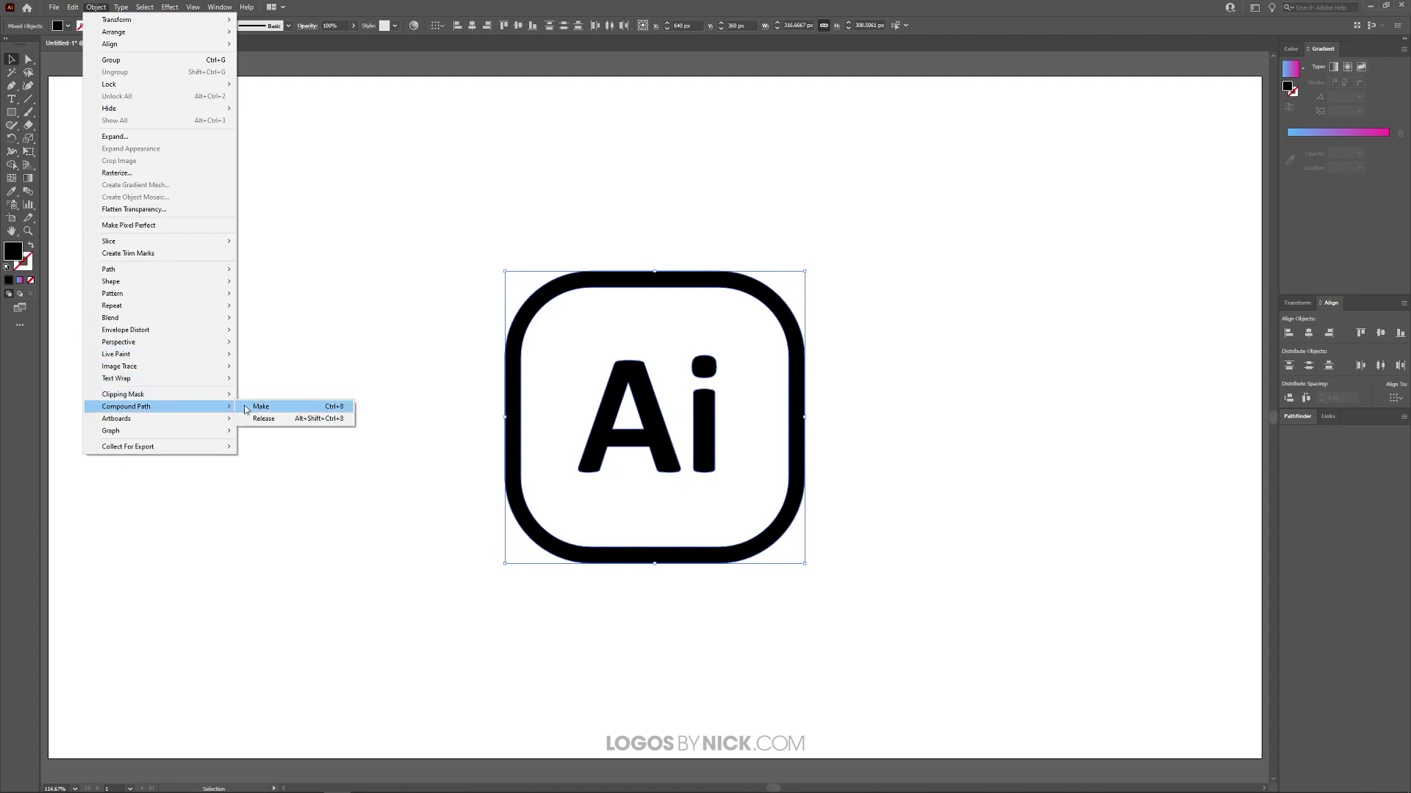
pyautogui.click(263, 406)
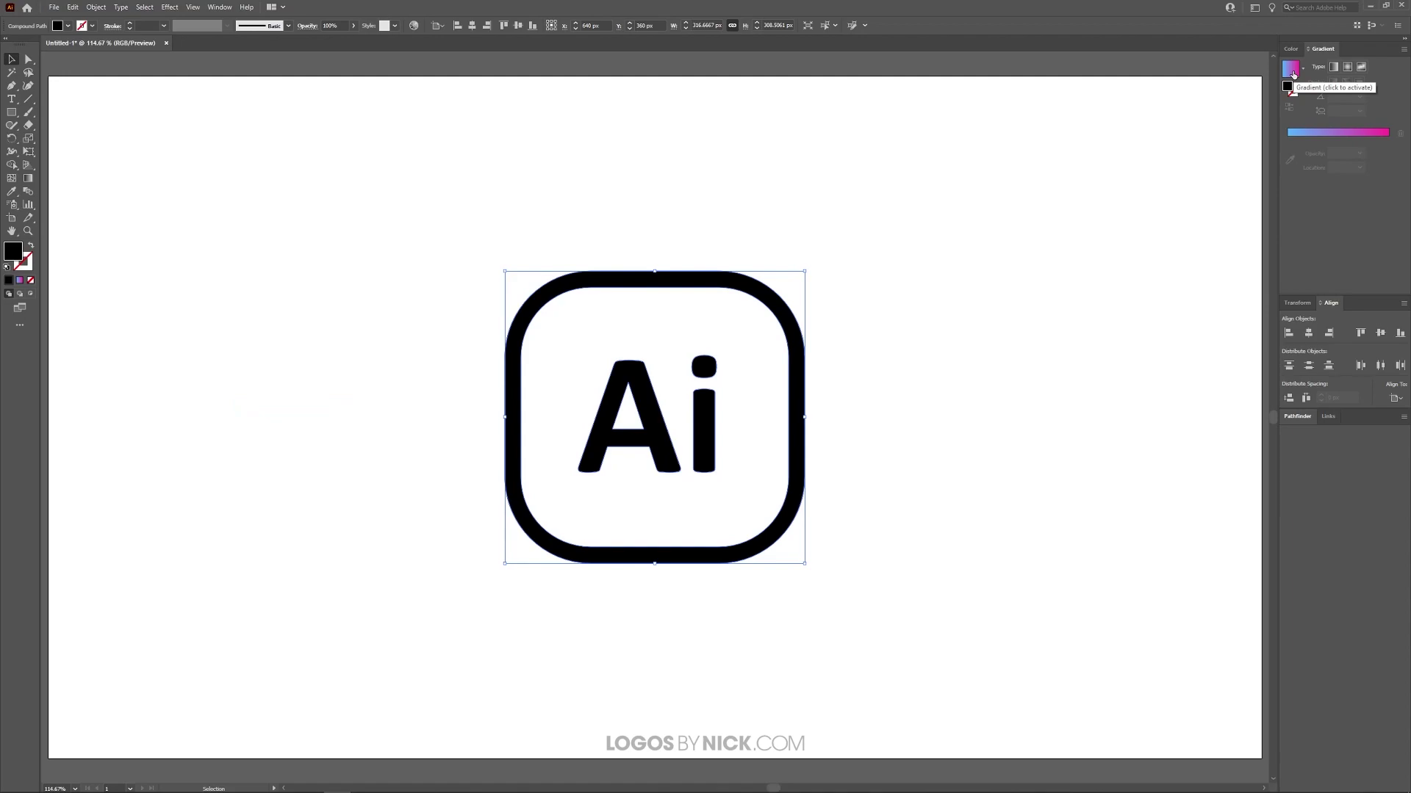
pyautogui.click(1293, 73)
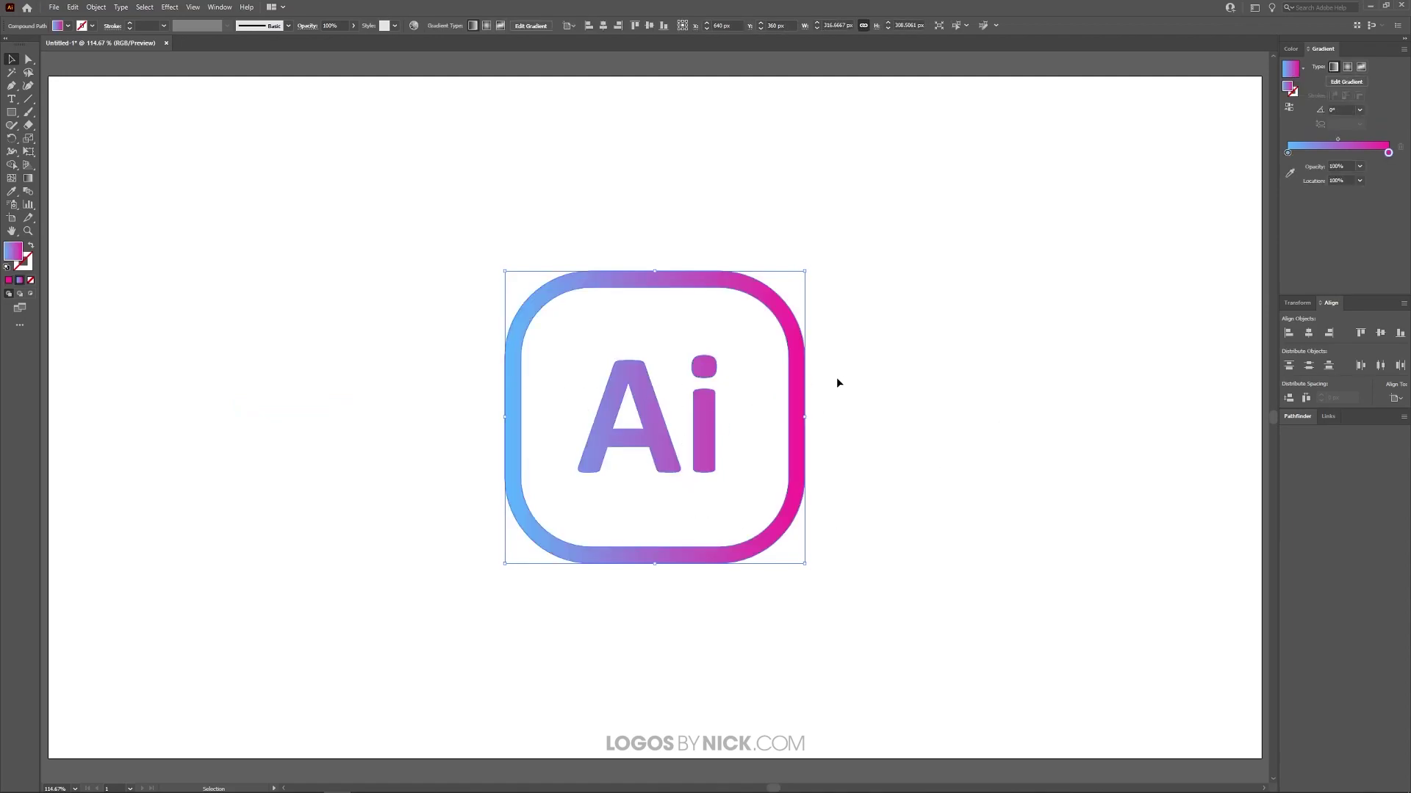
pyautogui.click(907, 463)
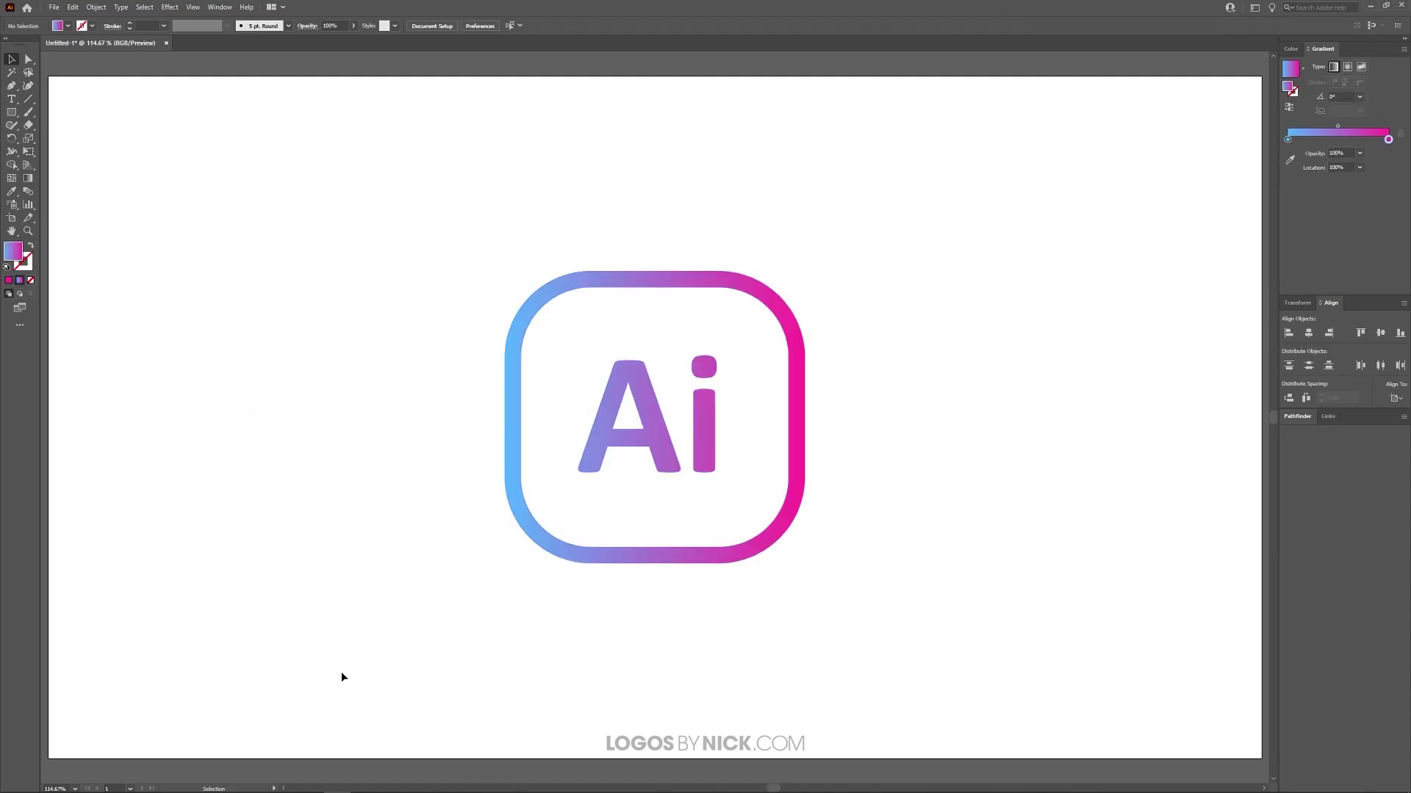